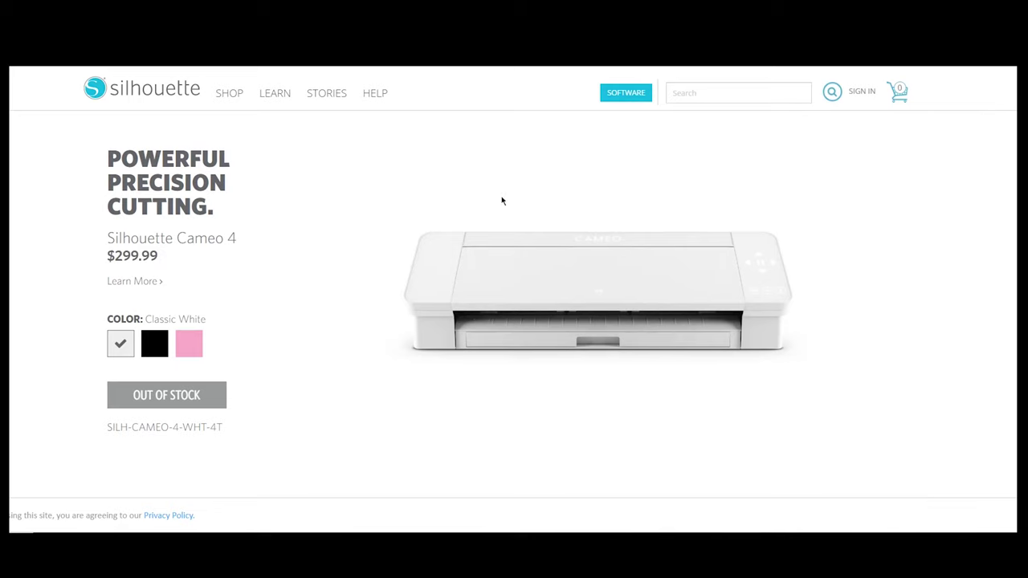
- Scroll through the Silhouette Cameo 4 product page showing the $299.99 out-of-stock listing
scroll(941, 234, down, 1)
scroll(941, 234, up, 1)
scroll(940, 233, down, 1)
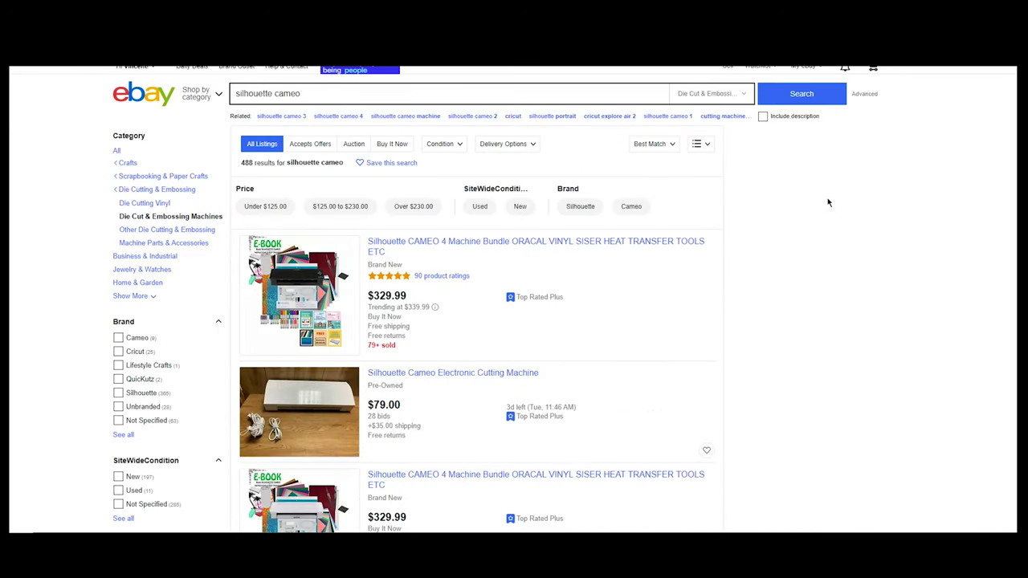
- Scroll down the eBay 'silhouette cameo' results to the $309.99 Cameo 2 Plotter Bundle
scroll(828, 201, down, 6)
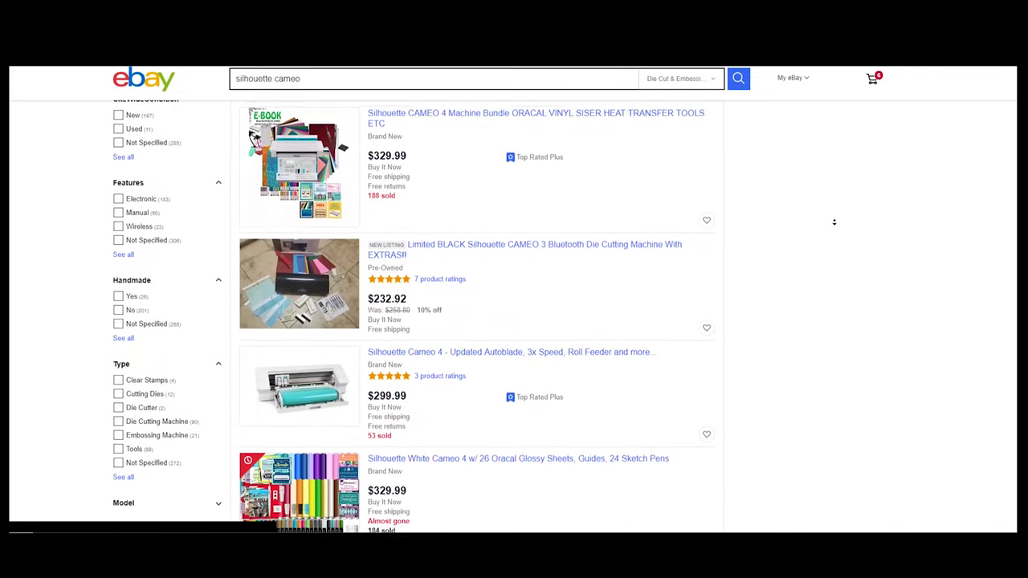
scroll(833, 222, down, 3)
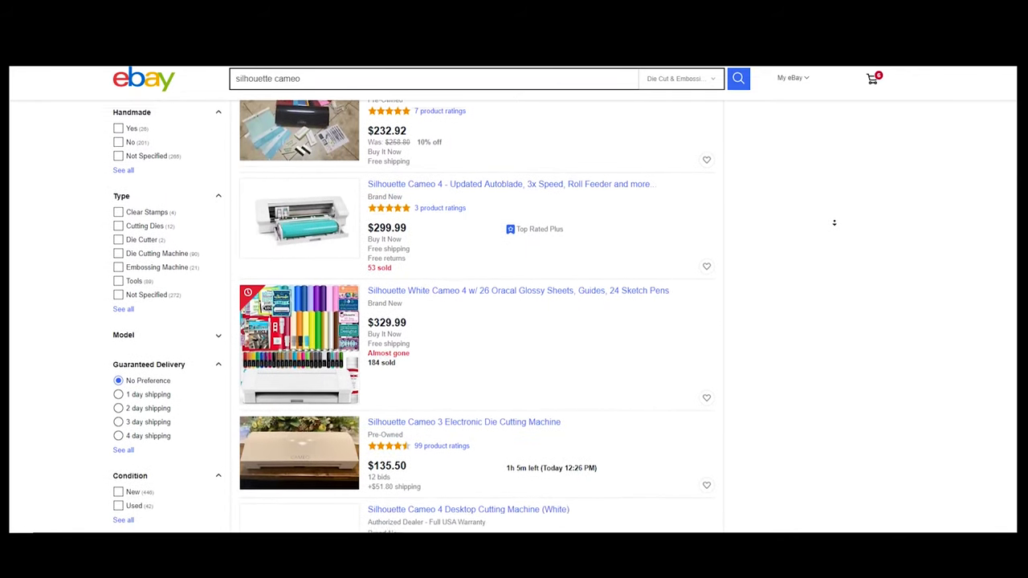
scroll(833, 223, down, 4)
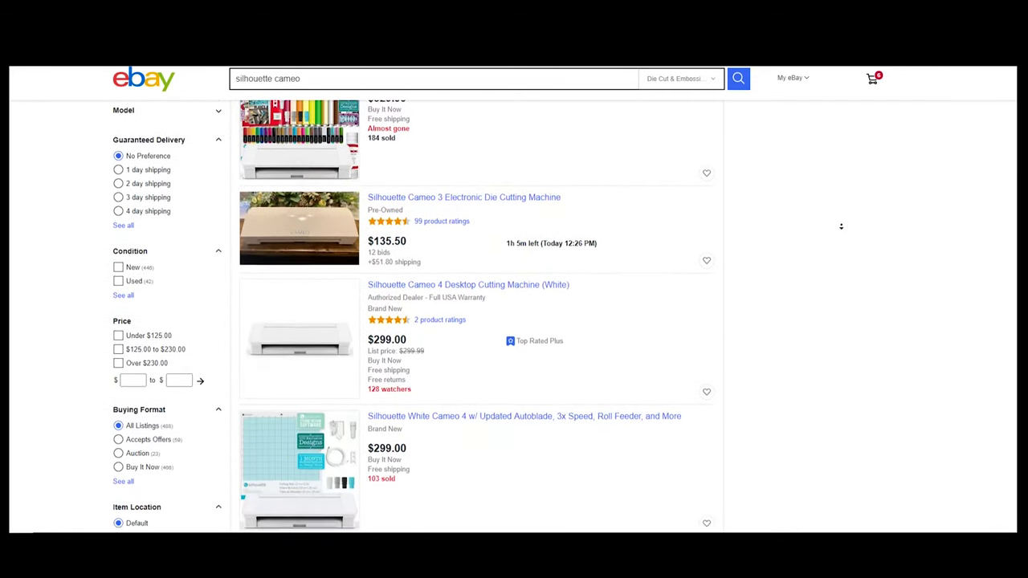
scroll(840, 227, down, 3)
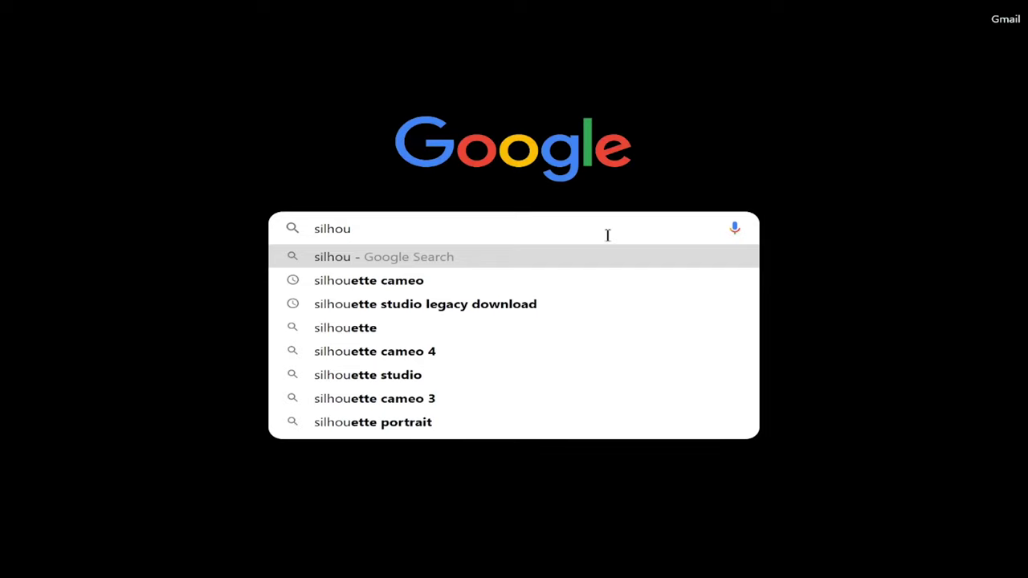
- Search 'silhouette studio legacy download' and download legacy version 3.8.211 for Windows (32-bit)
key(Down)
key(Down)
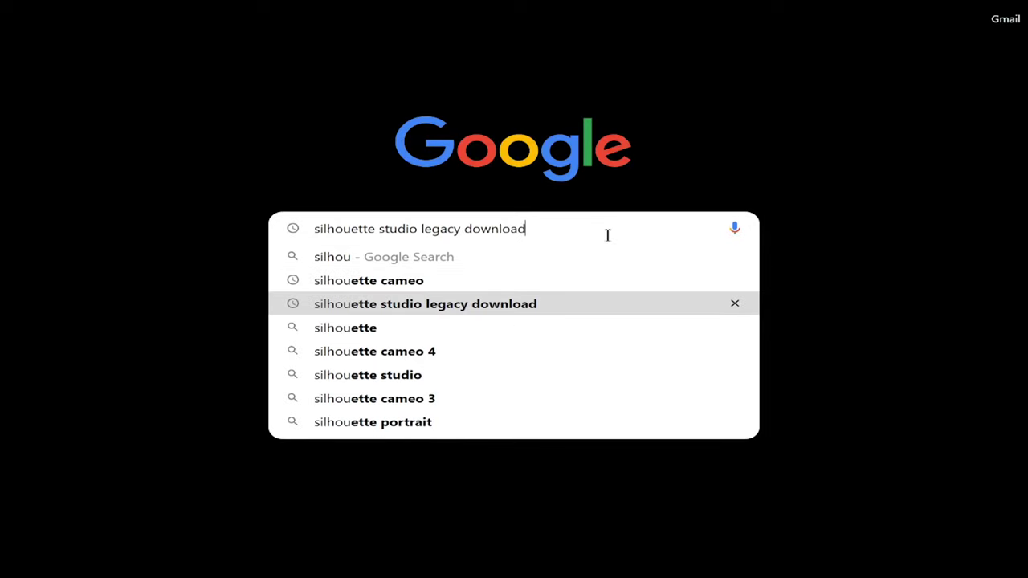
key(Return)
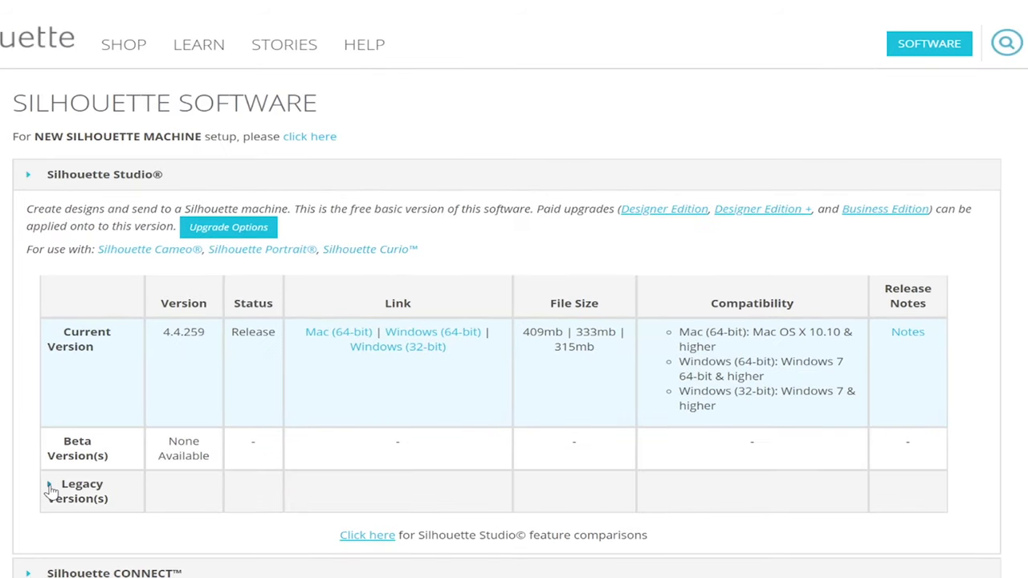
click(50, 487)
scroll(477, 378, down, 5)
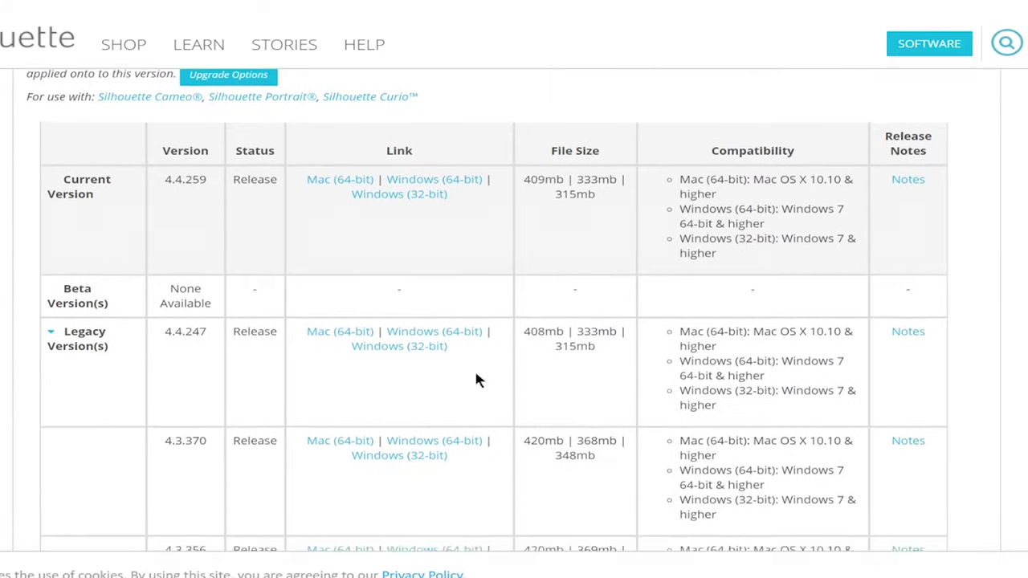
scroll(248, 380, down, 10)
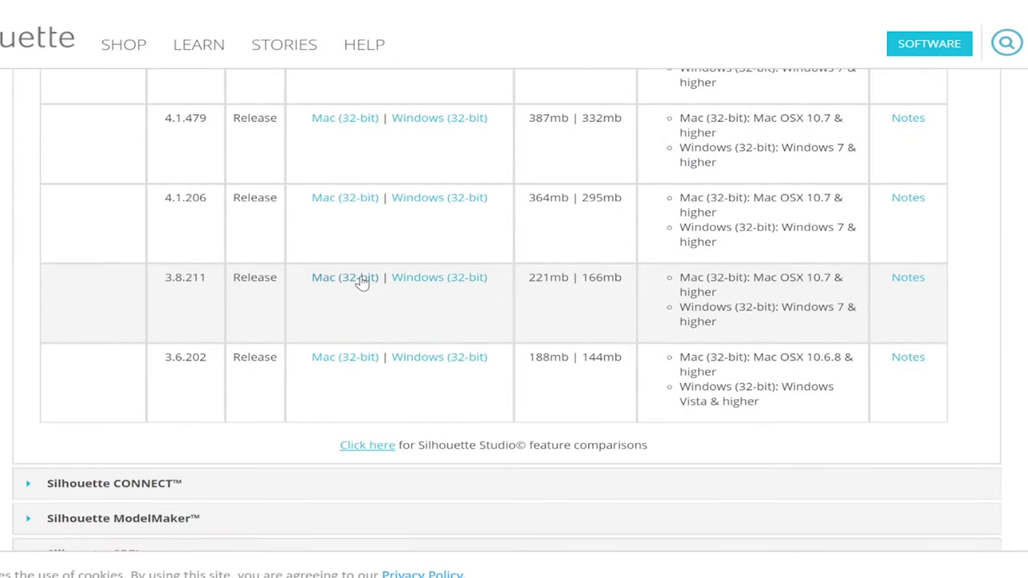
click(439, 278)
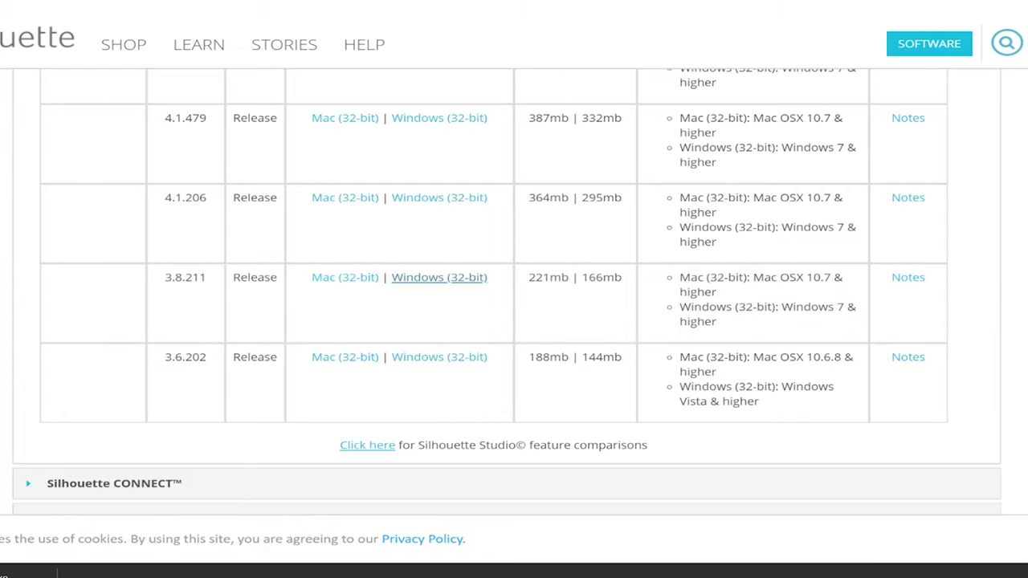
right_click(3, 572)
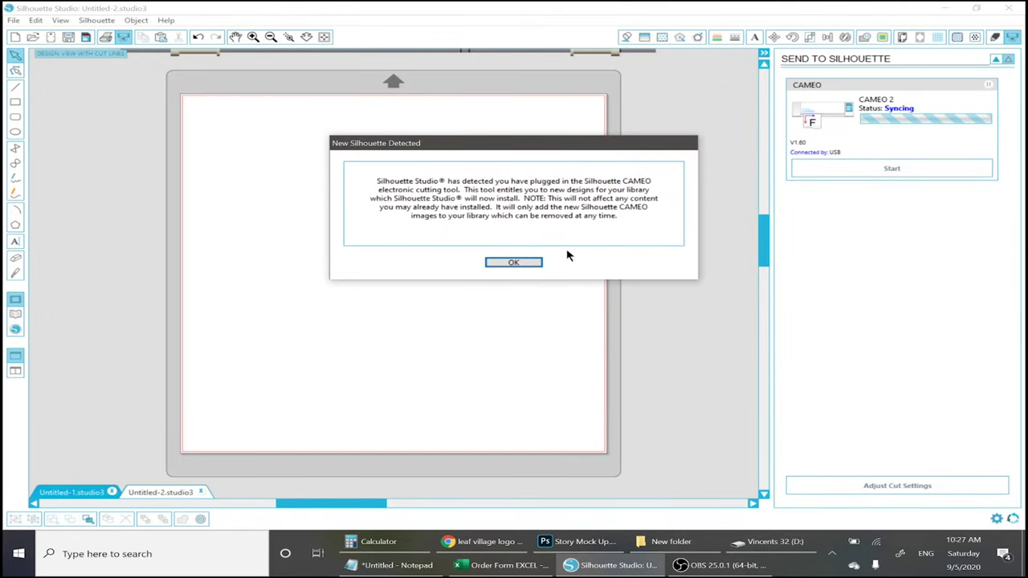
- Dismiss the New Silhouette Detected and Silhouette Cloud notices, browse Recent Downloads, and return to Design view
click(538, 262)
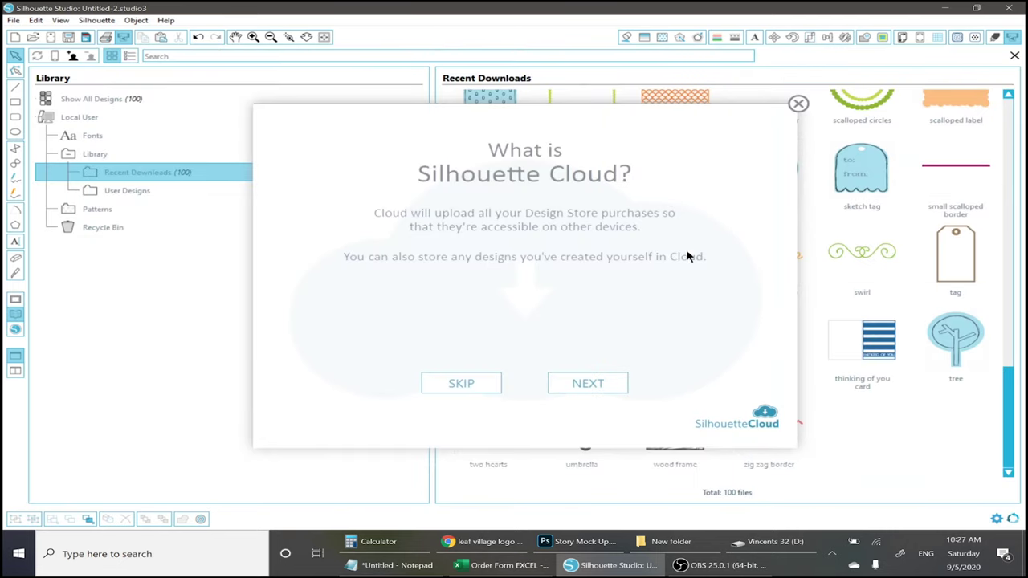
click(799, 104)
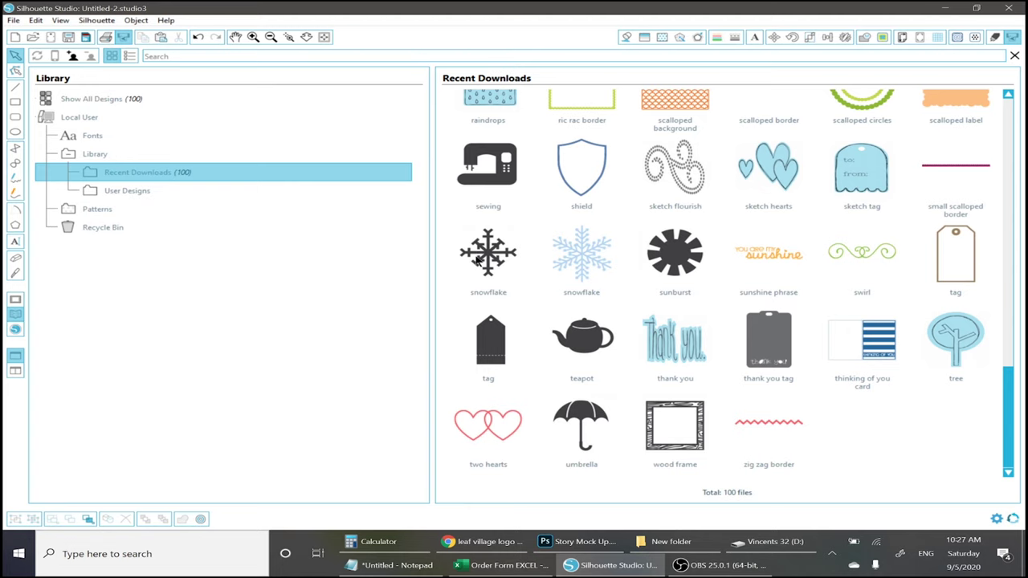
scroll(745, 236, up, 3)
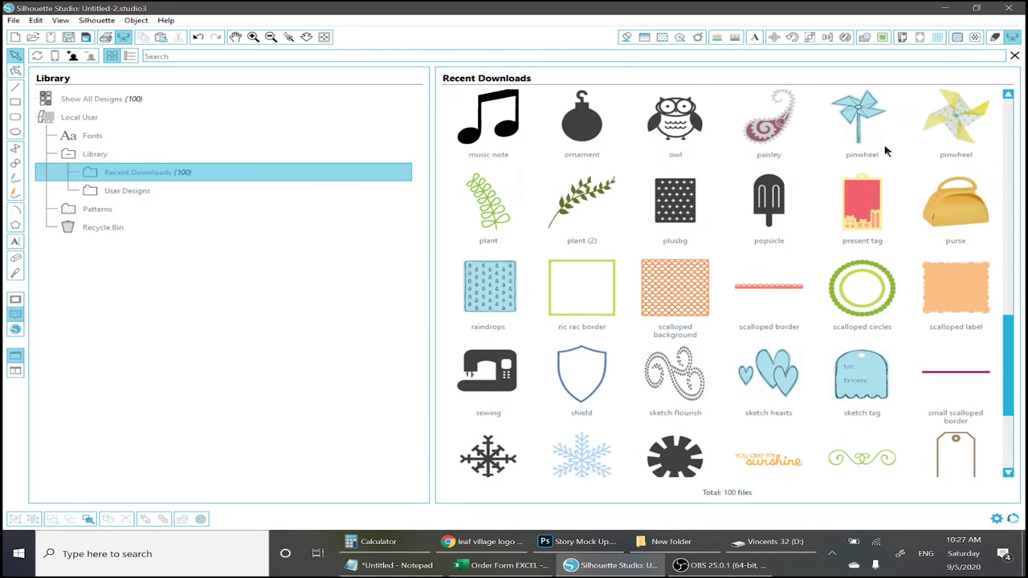
scroll(987, 76, up, 3)
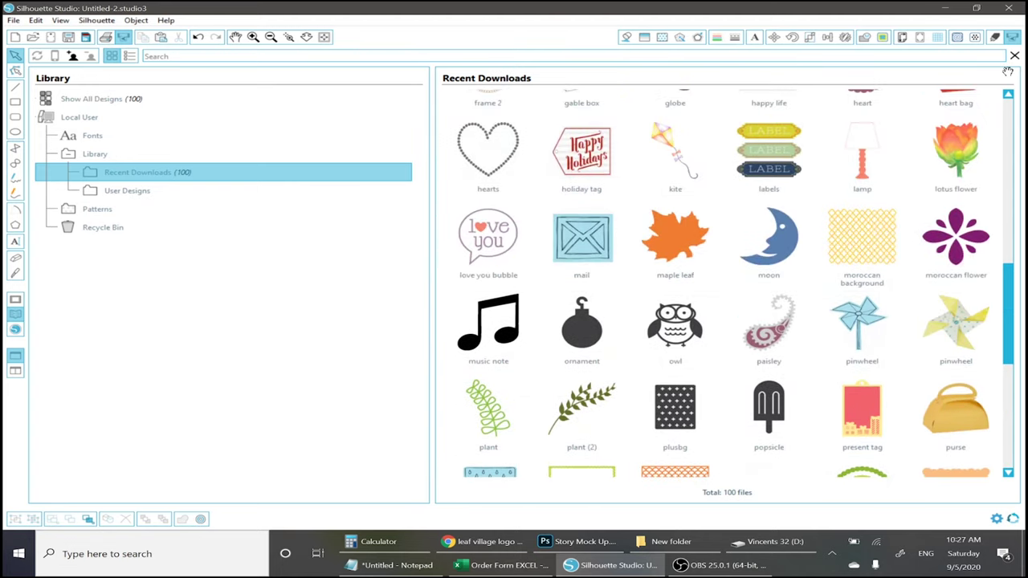
click(1014, 56)
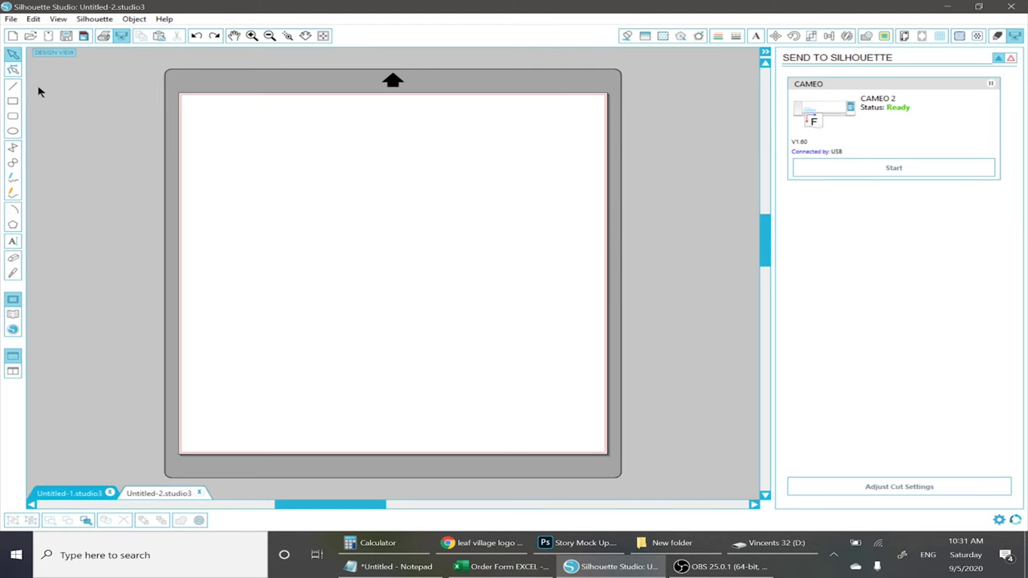
- Draw a small rectangle at the top-left corner of the cutting mat
click(13, 101)
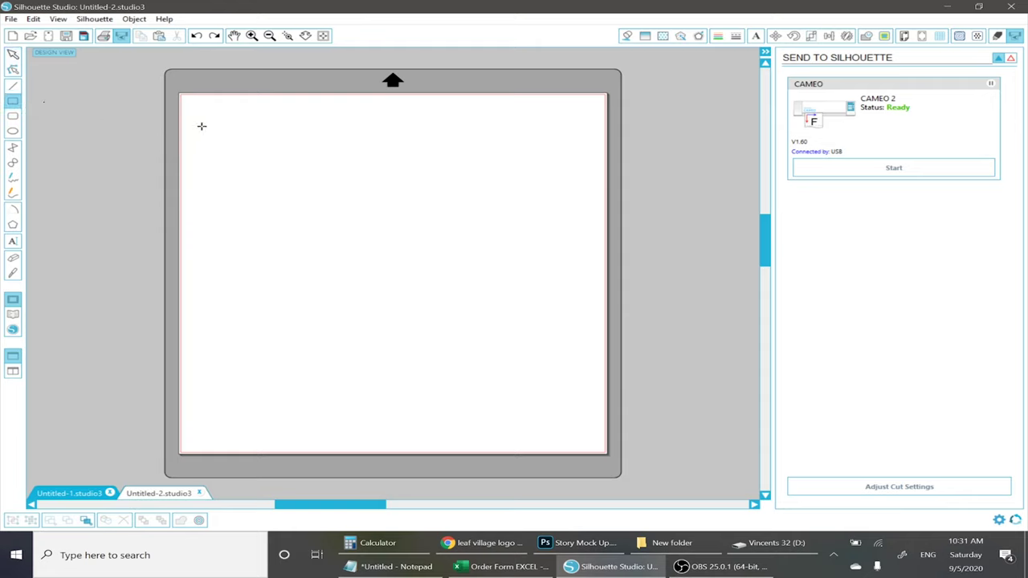
drag(191, 105, 217, 126)
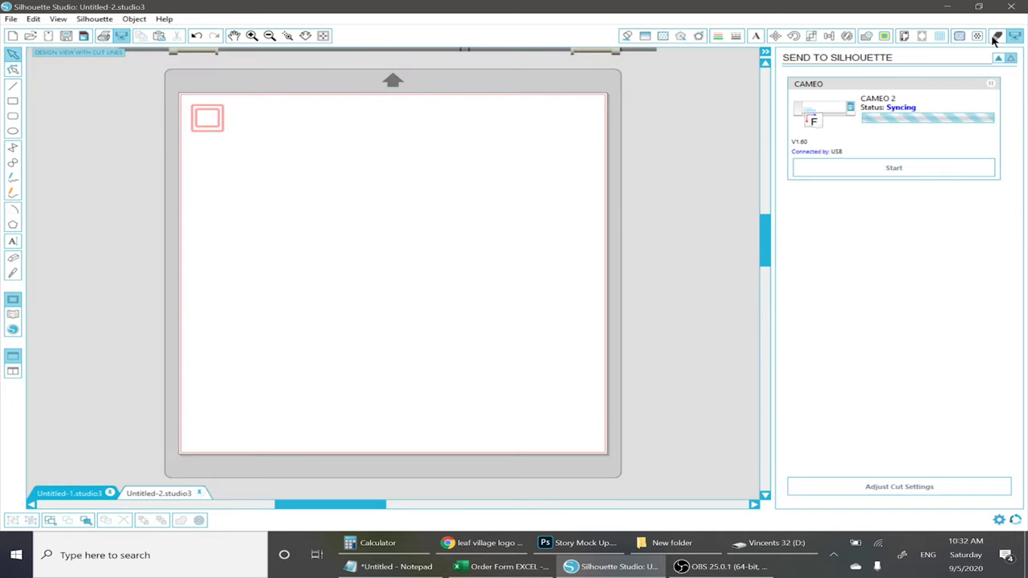
- Choose Vinyl with speed 10 and thickness 15, and send the test square to the Cameo 2
click(995, 36)
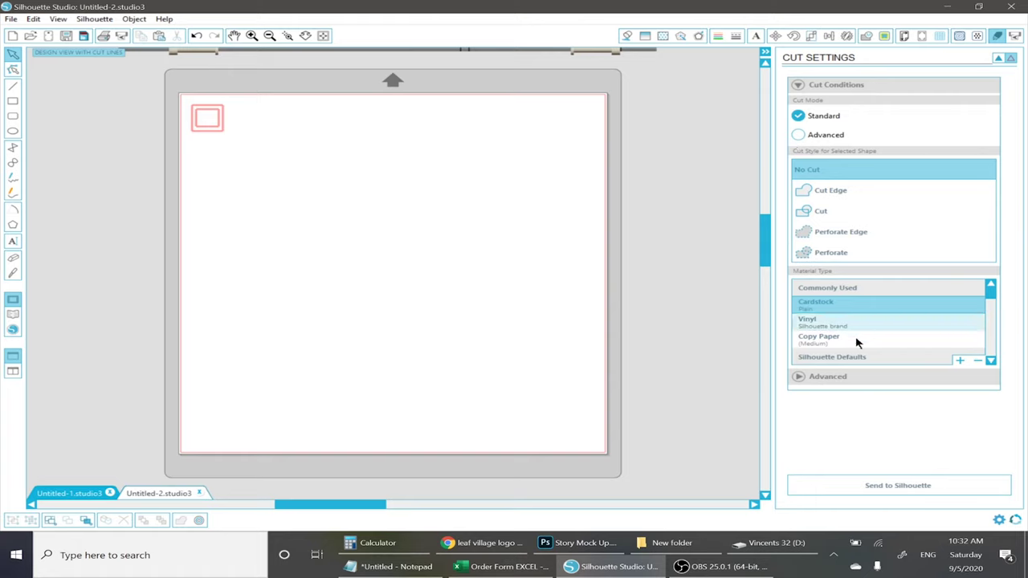
click(836, 327)
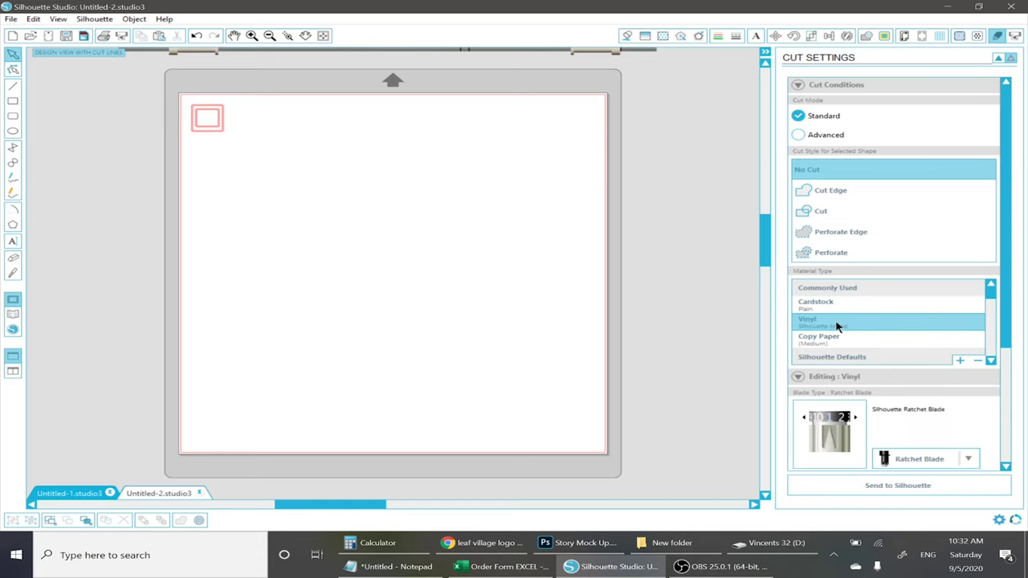
scroll(910, 410, down, 2)
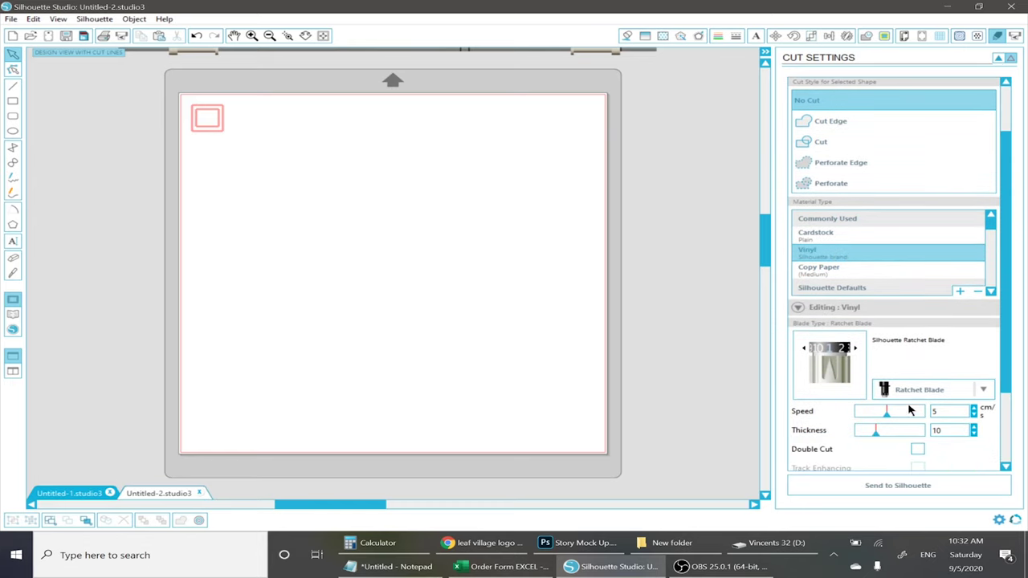
scroll(885, 337, down, 2)
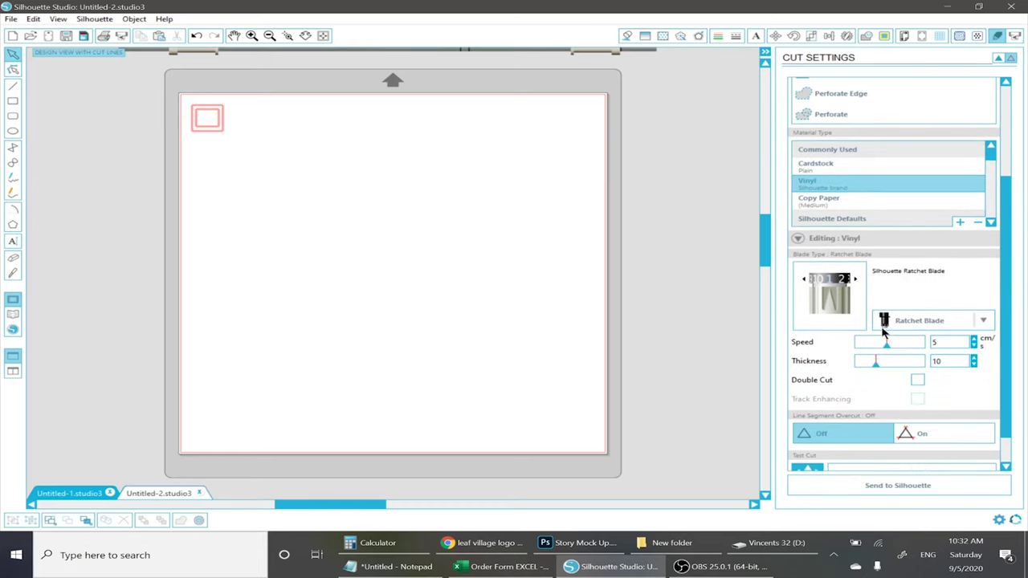
drag(886, 348, 925, 347)
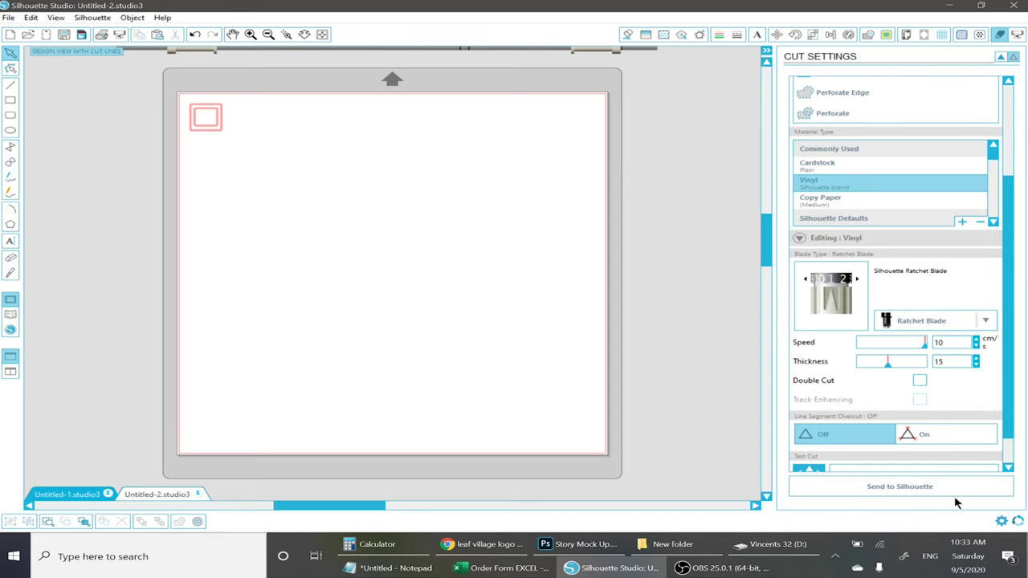
click(866, 487)
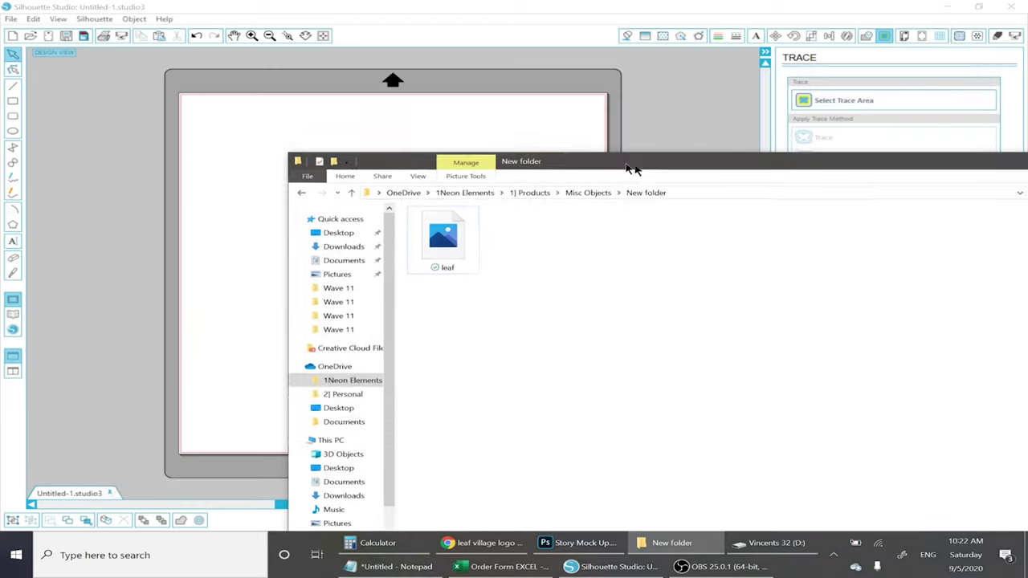
- Drag the saved leaf logo image from the New folder onto the Untitled-1 mat
drag(634, 167, 763, 142)
click(603, 210)
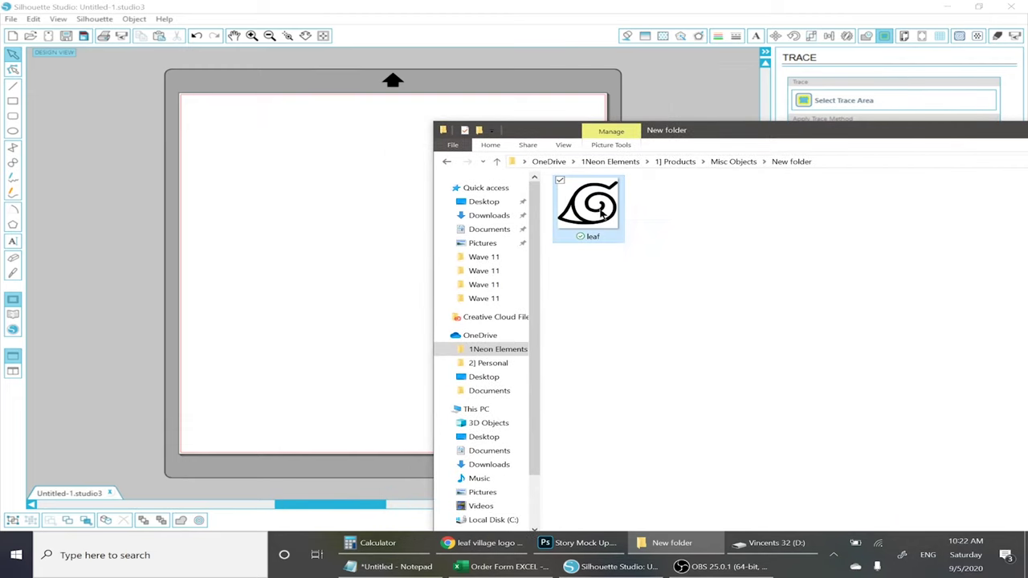
drag(602, 211, 293, 197)
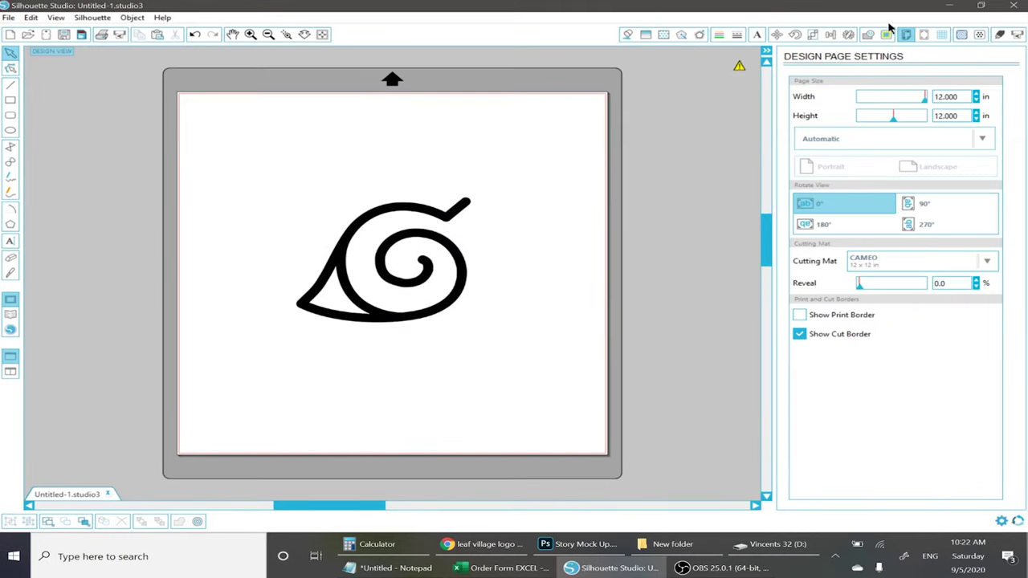
- Trace the marked leaf logo area with adjusted high pass filter and 45% threshold
click(886, 35)
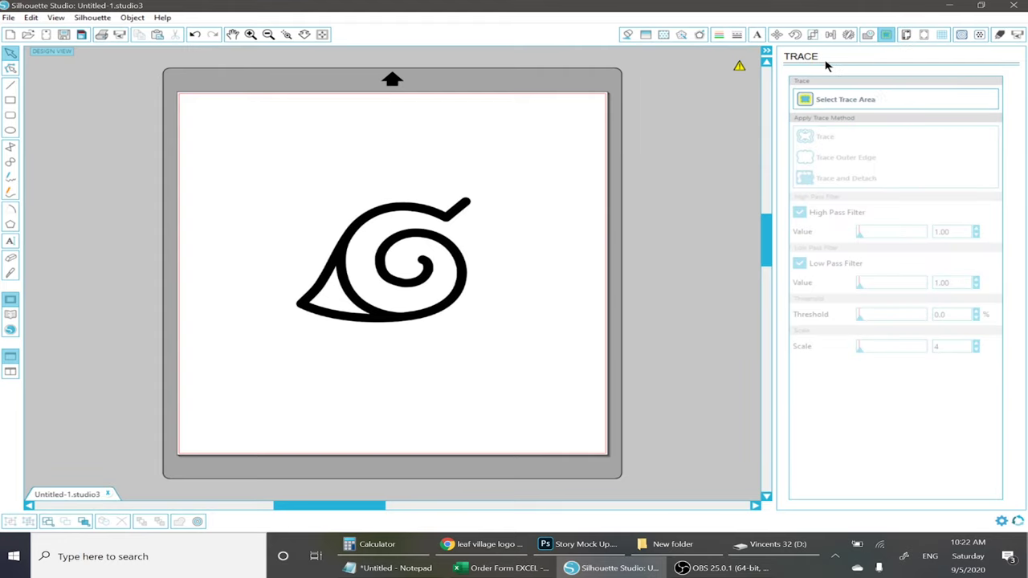
click(832, 102)
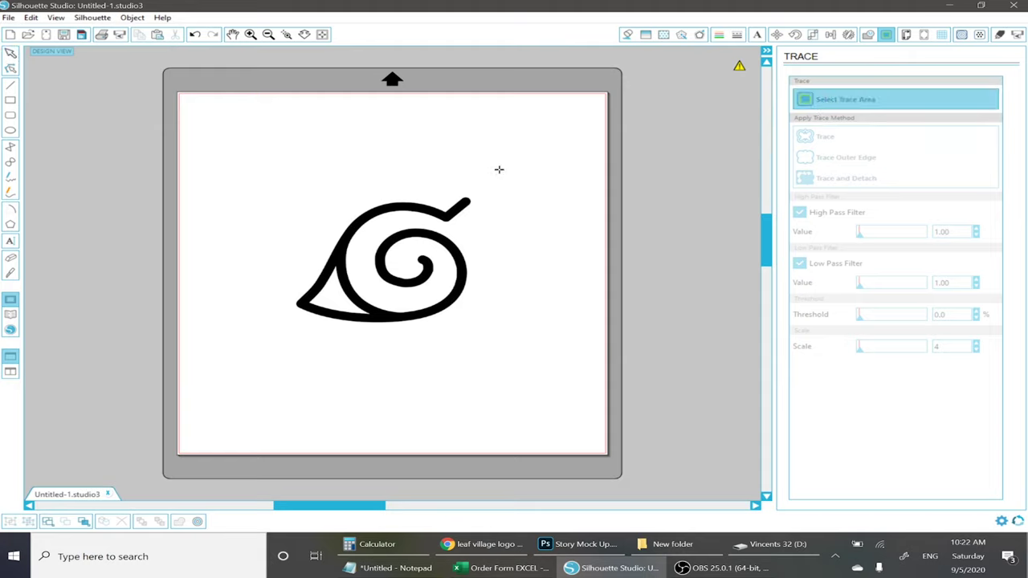
drag(508, 168, 244, 364)
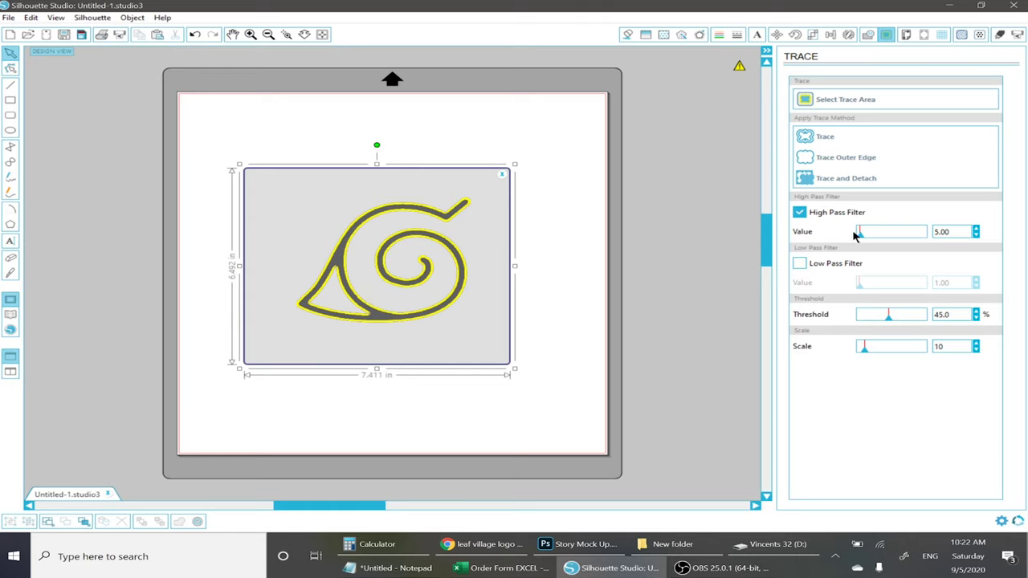
drag(862, 237, 867, 238)
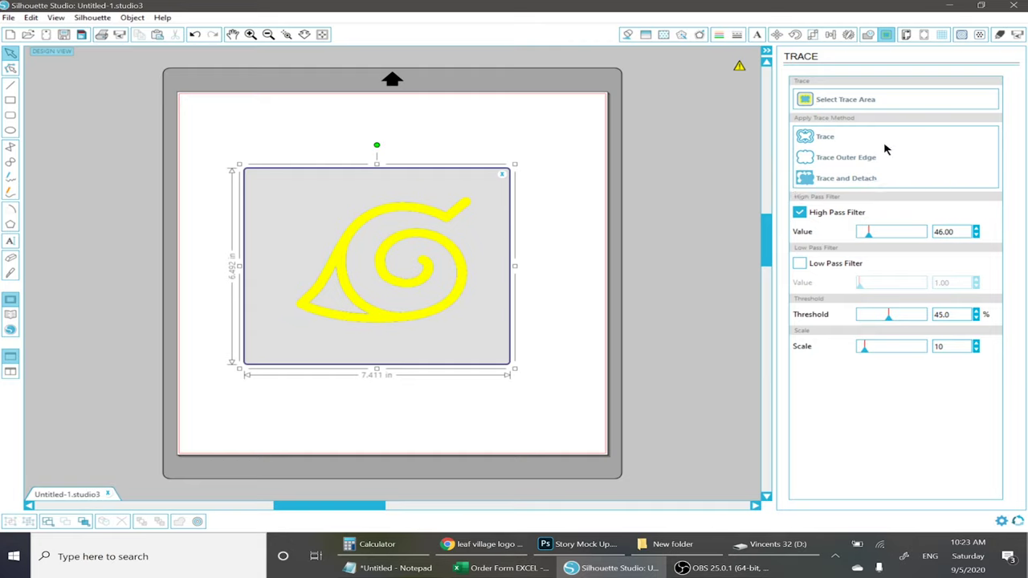
click(833, 136)
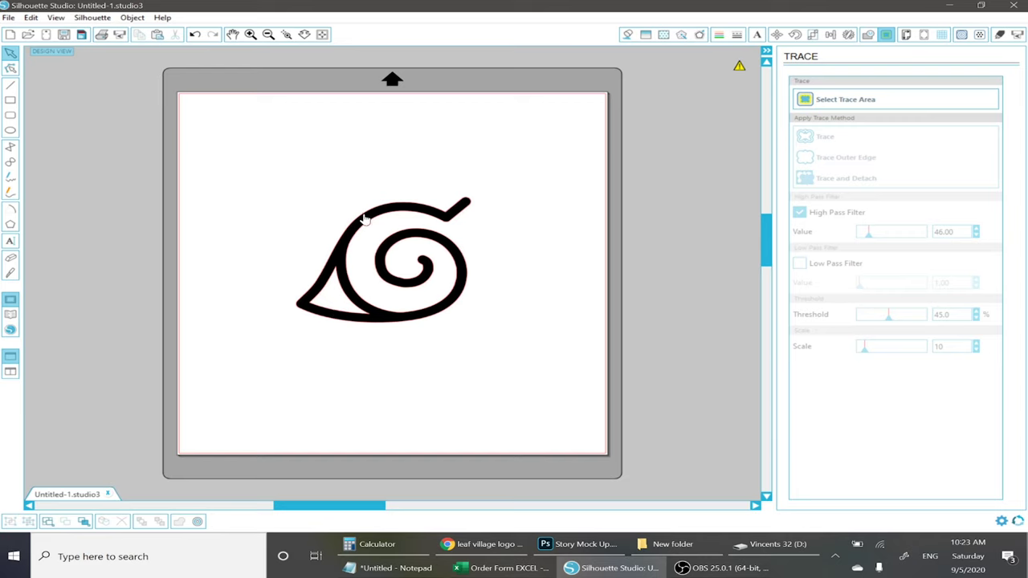
- Check the trace by moving the black image aside, then delete the original black leaf image
drag(359, 231, 552, 201)
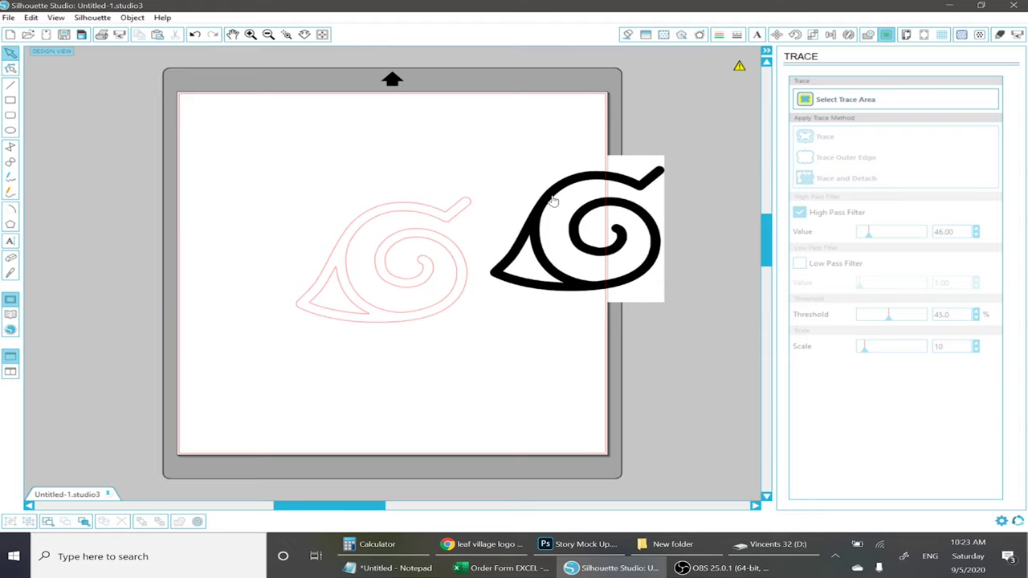
key(ctrl+z)
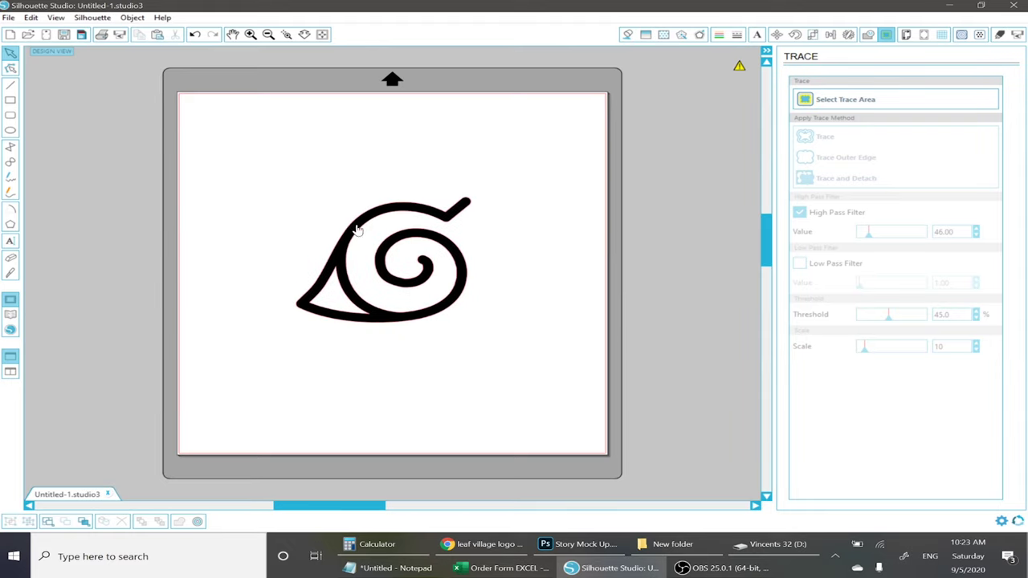
drag(357, 230, 551, 215)
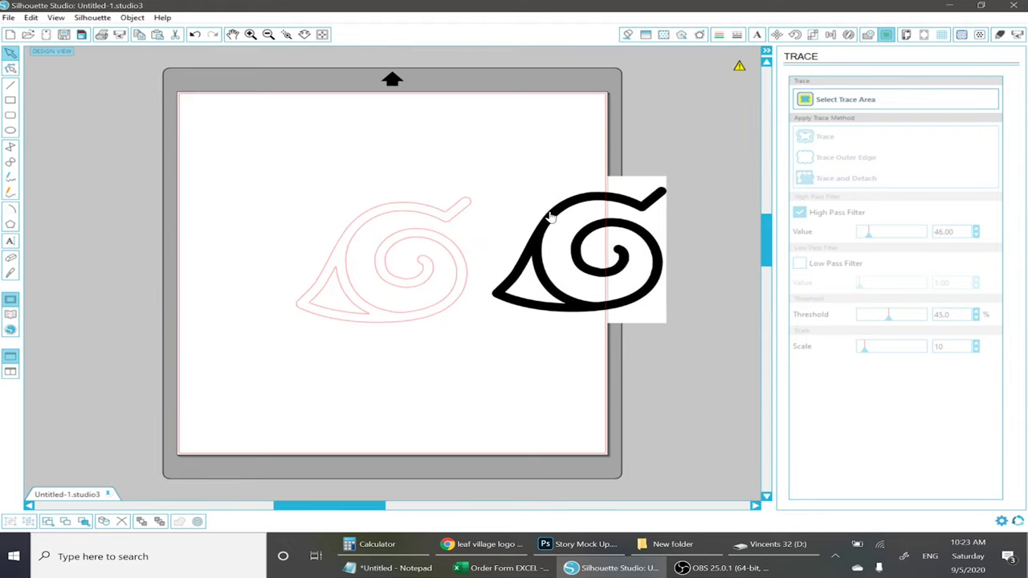
key(ctrl+z)
key(ctrl+z)
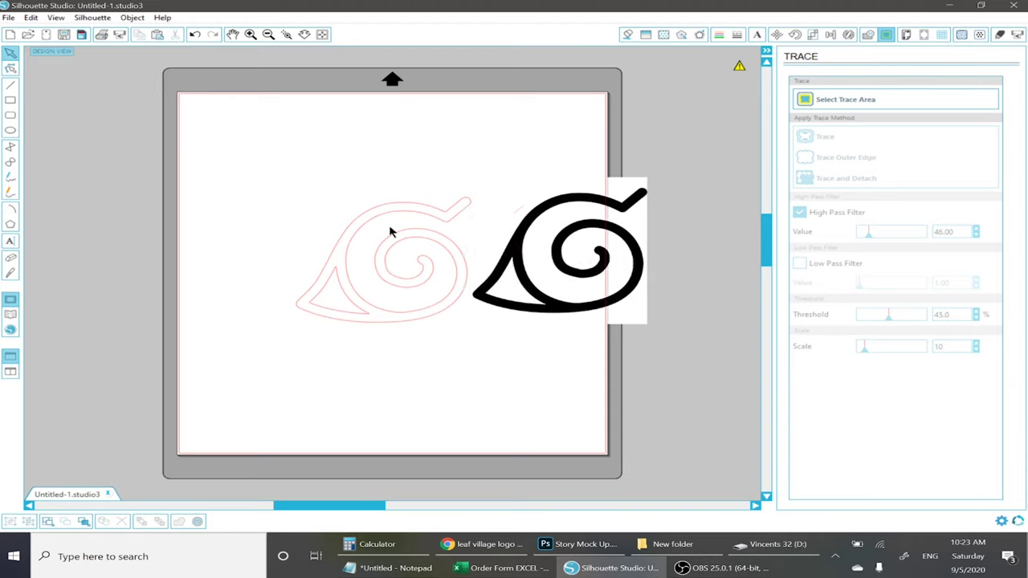
click(360, 263)
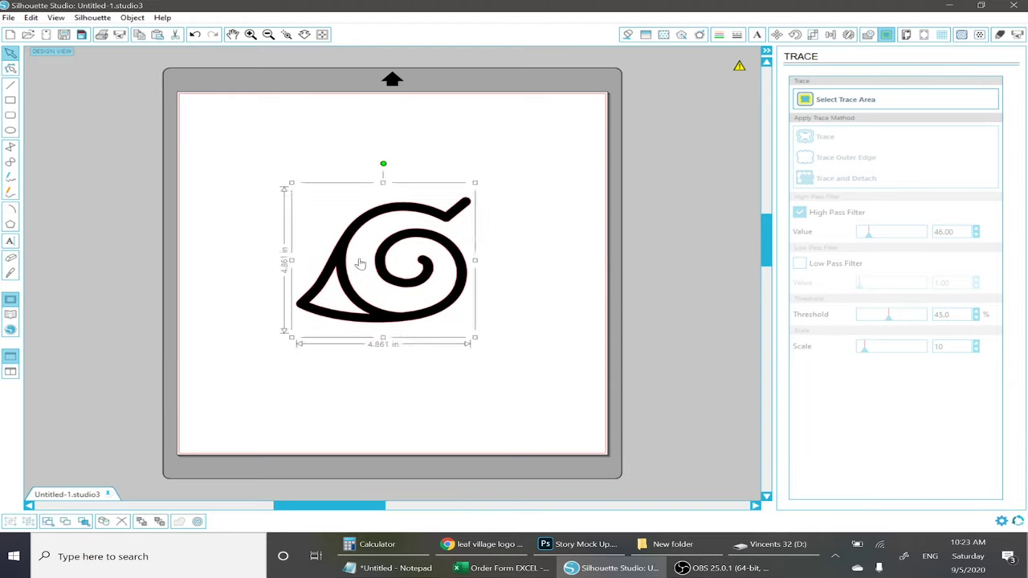
key(Delete)
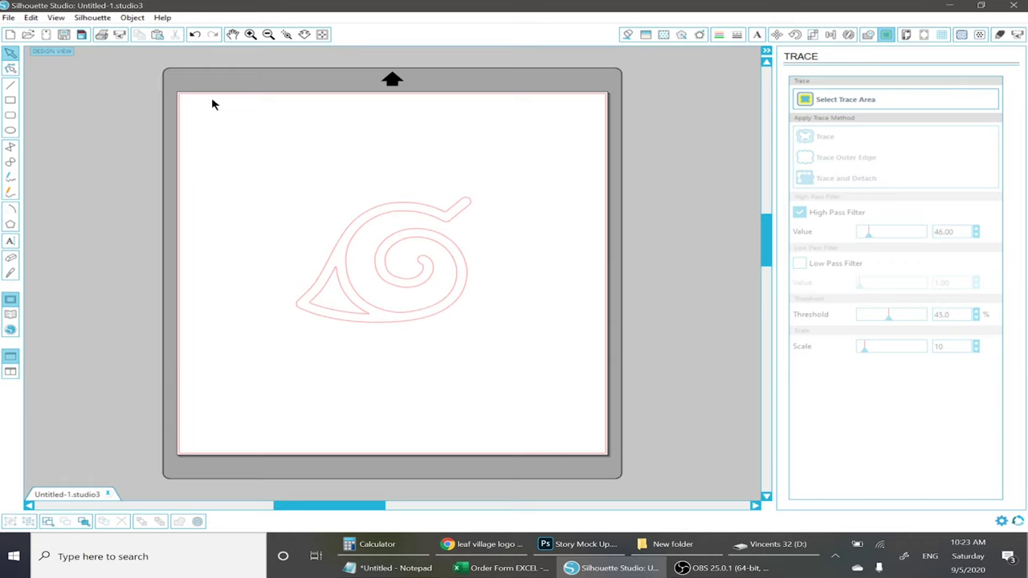
- Draw a rectangle around the red leaf outline and shrink it to fit snugly
click(11, 100)
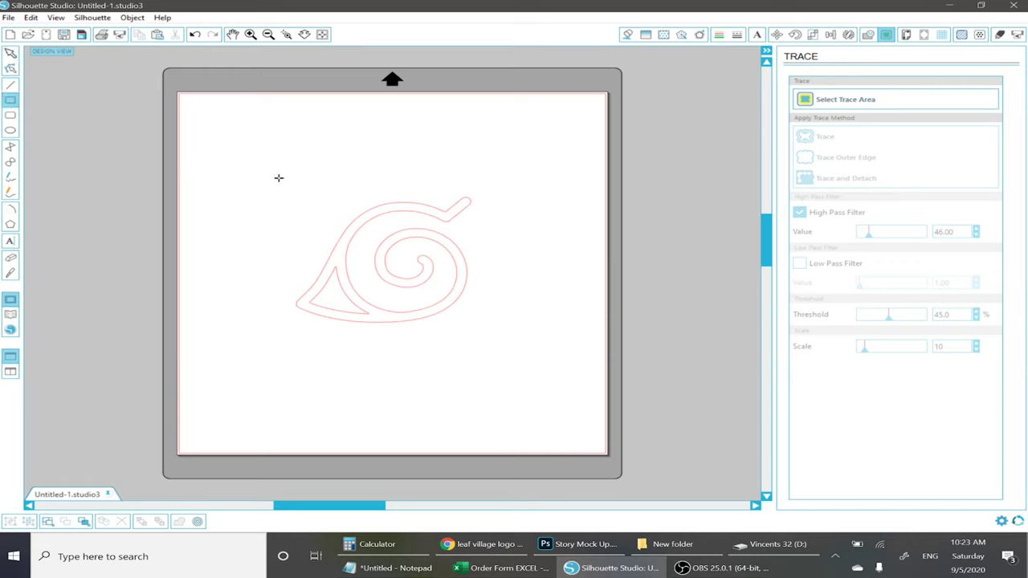
drag(279, 177, 503, 342)
click(14, 56)
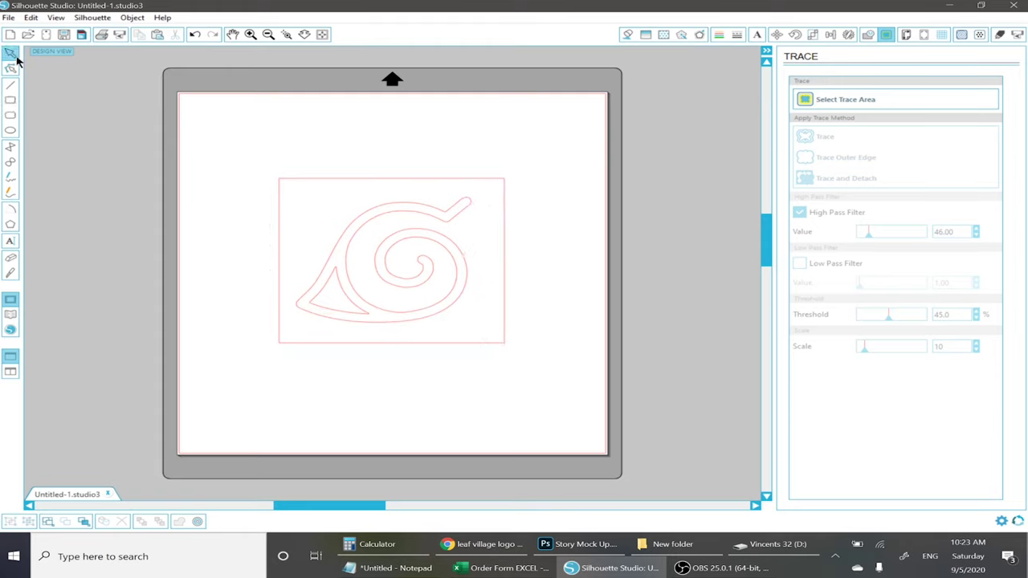
click(277, 184)
drag(274, 174, 284, 182)
drag(508, 348, 496, 333)
- Deselect the rectangle and start cutting the leaf cut lines on the CAMEO 2
click(593, 219)
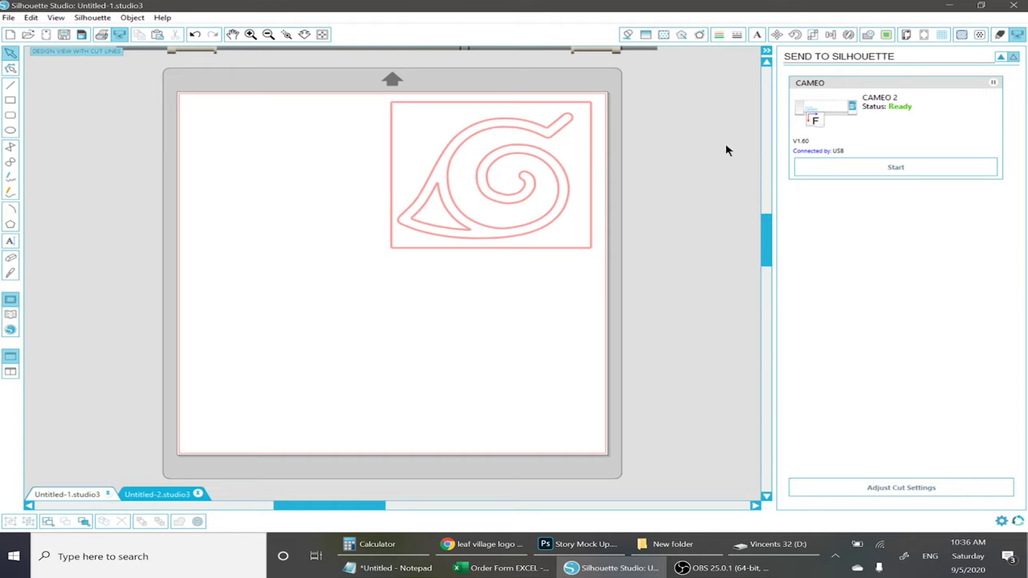
click(899, 167)
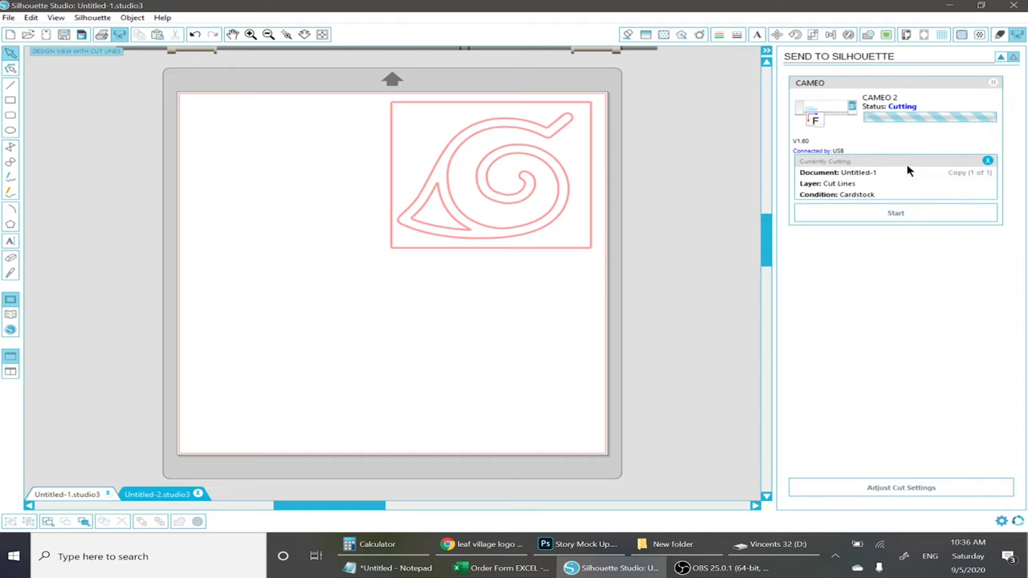